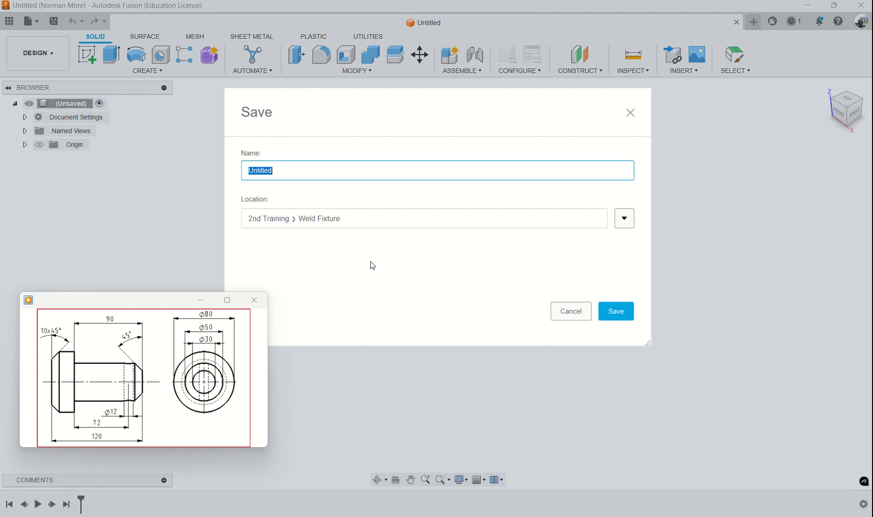
Step: Save the new design as Lock Pin in the Weld Fixture folder
{"action": "type", "text": "Lock Pin"}
{"action": "left_click", "coordinate": [614, 312]}
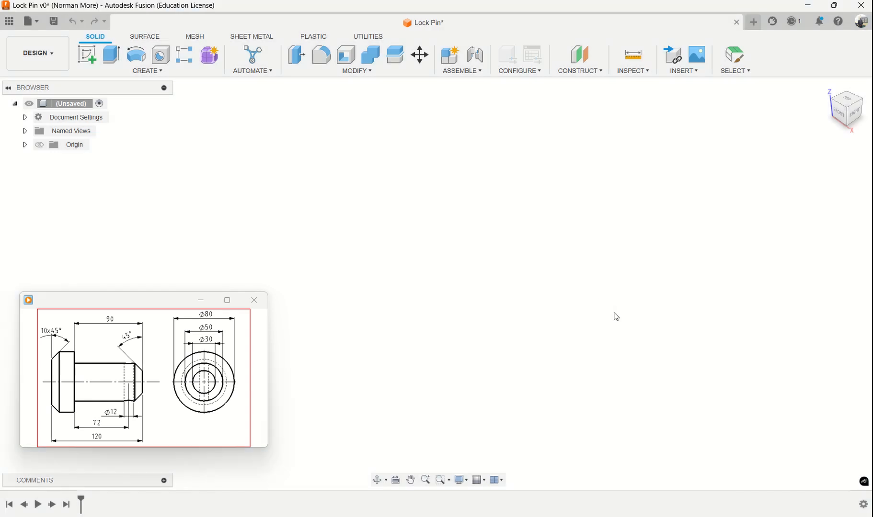
Step: Sketch a 50 mm diameter circle centred on the origin on the YZ plane
{"action": "left_click", "coordinate": [88, 56]}
{"action": "left_click", "coordinate": [467, 240]}
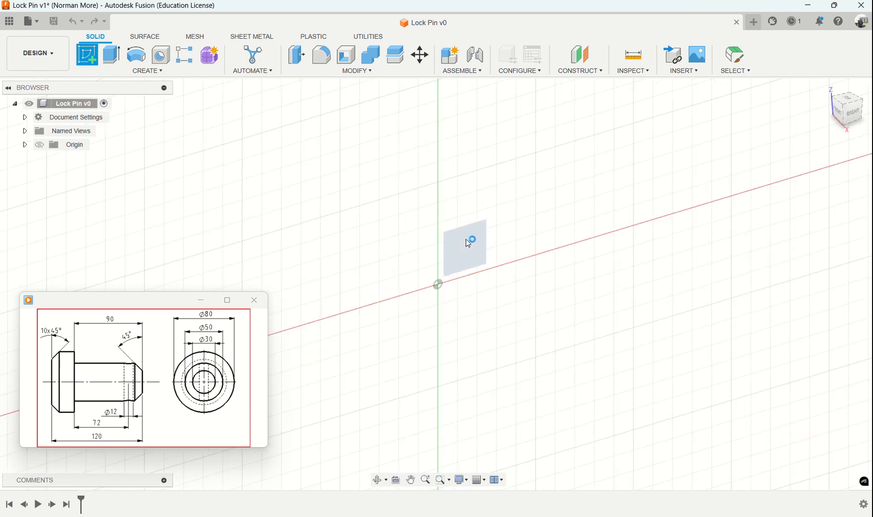
{"action": "middle_click_drag", "start_coordinate": [448, 315], "coordinate": [525, 350]}
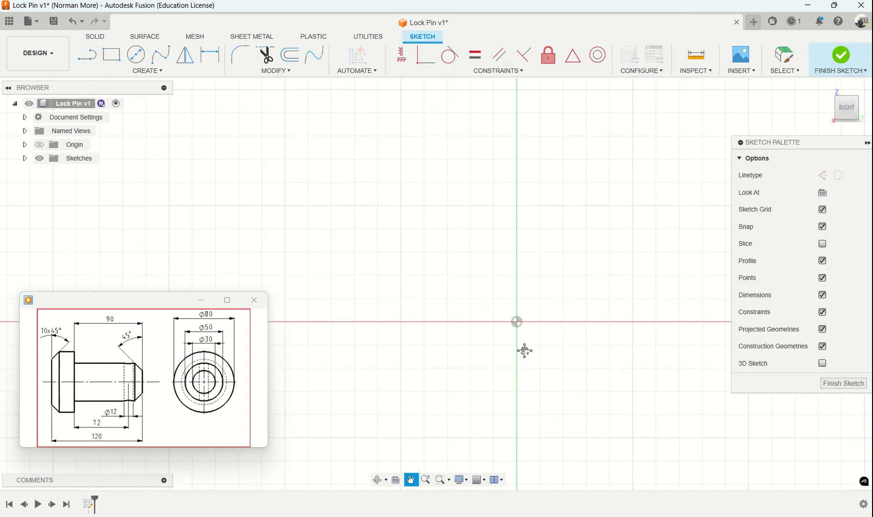
{"action": "left_click", "coordinate": [136, 54]}
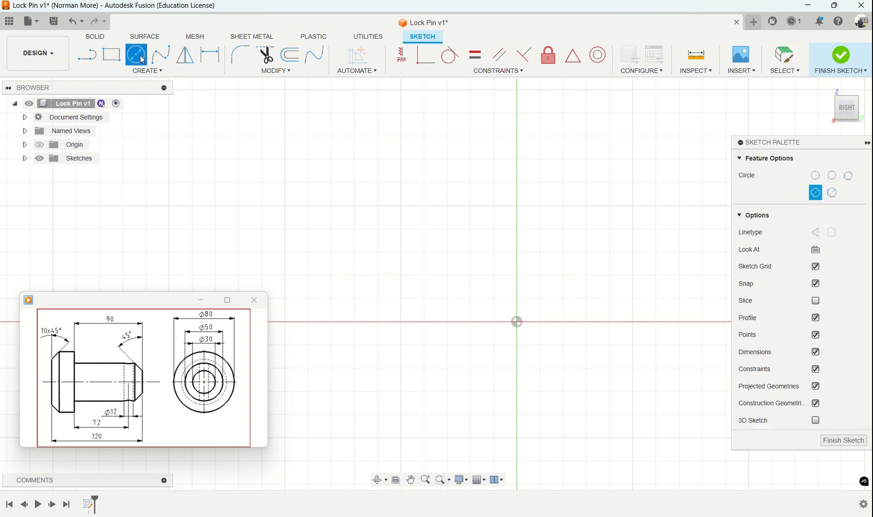
{"action": "left_click", "coordinate": [517, 322]}
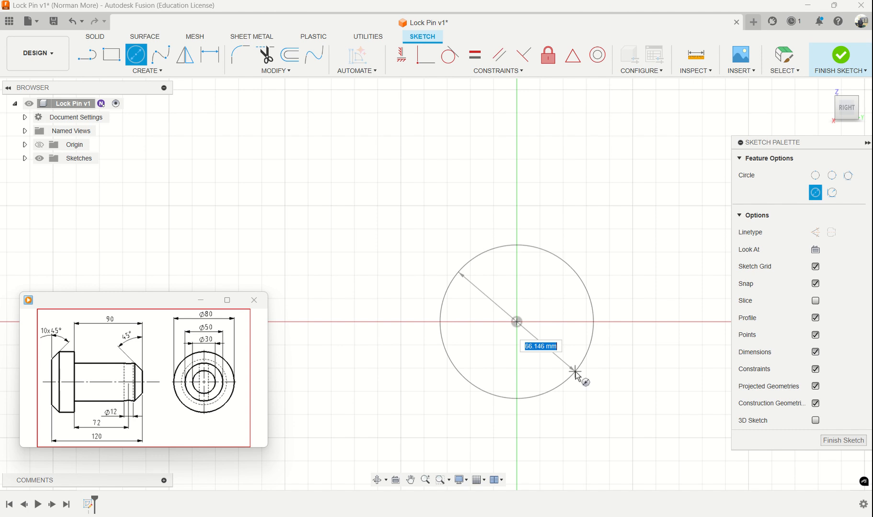
{"action": "type", "text": "50"}
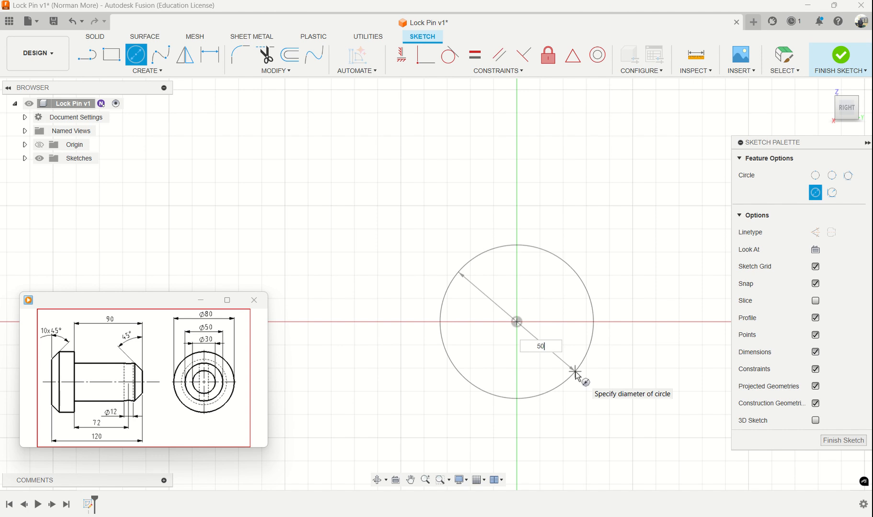
{"action": "key", "text": "Tab"}
{"action": "key", "text": "Return"}
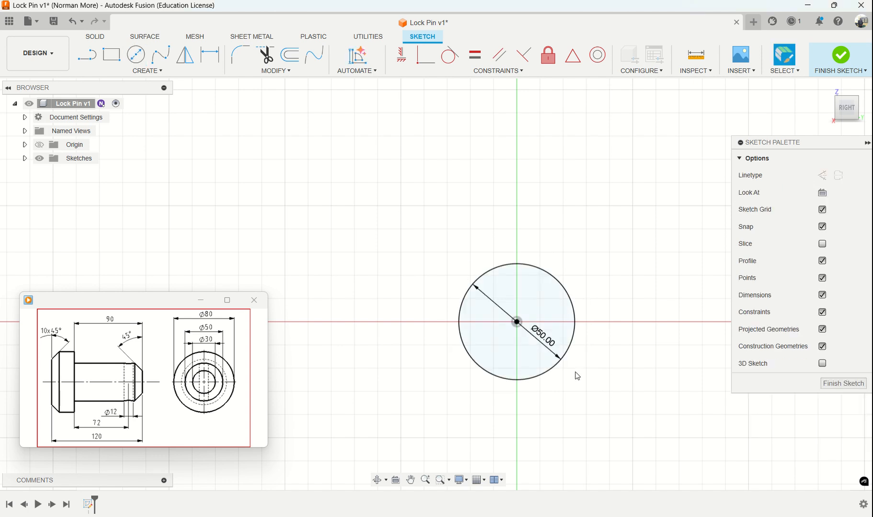
Step: Extrude the 50 mm circle 90 mm to form the pin's shaft
{"action": "key", "text": "e"}
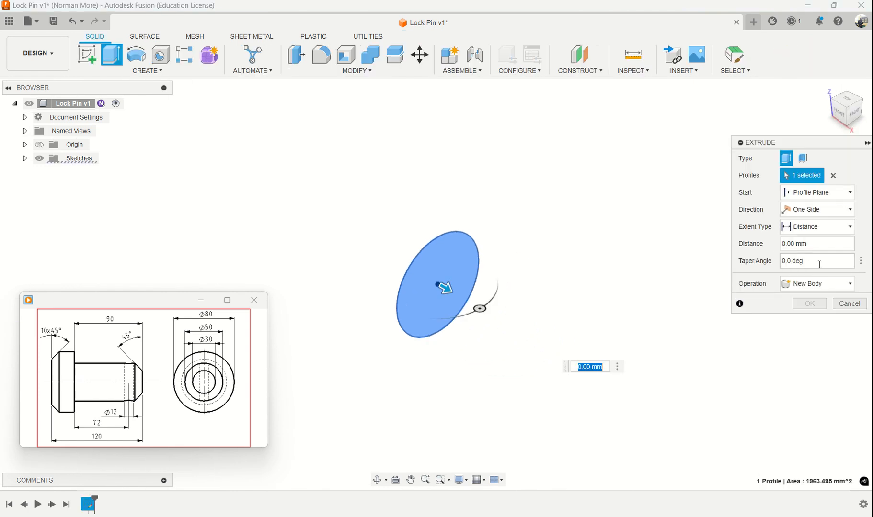
{"action": "type", "text": "90"}
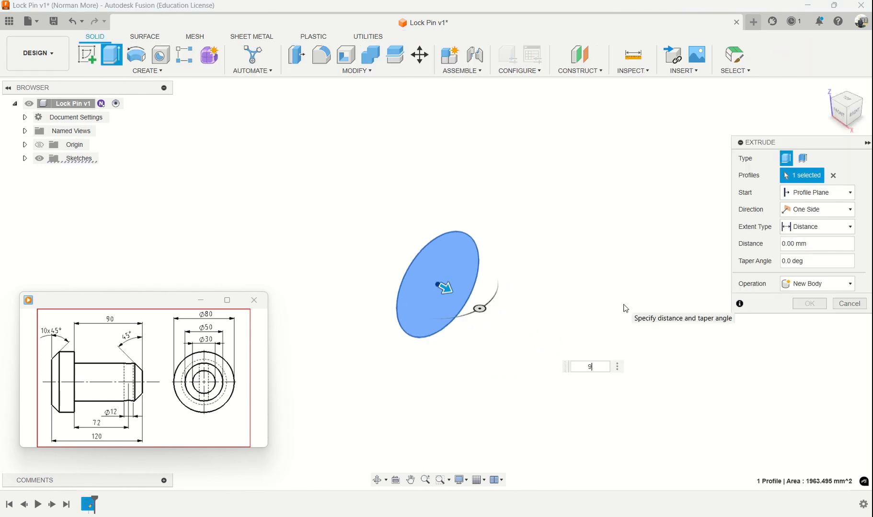
{"action": "key", "text": "Return"}
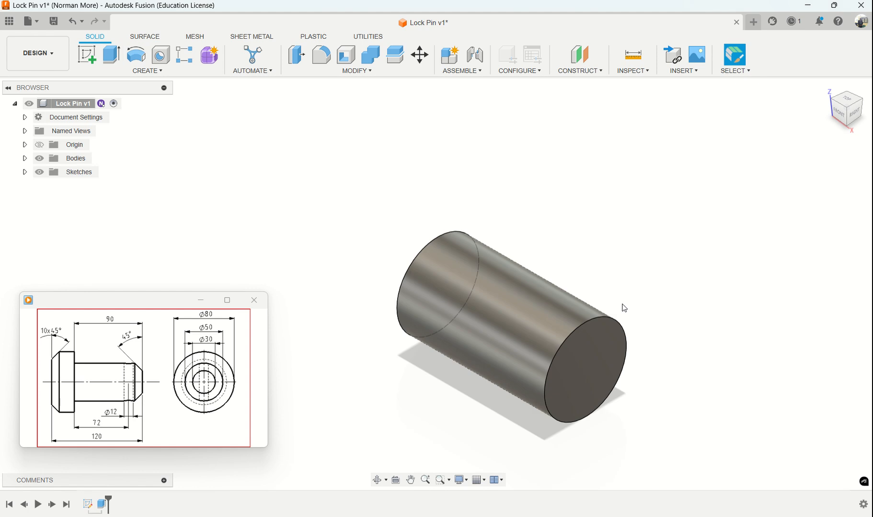
Step: Sketch an 80 mm diameter circle centred on the origin on the shaft's end face at the original sketch plane
{"action": "middle_click_drag", "start_coordinate": [518, 338], "coordinate": [586, 288], "text": "shift"}
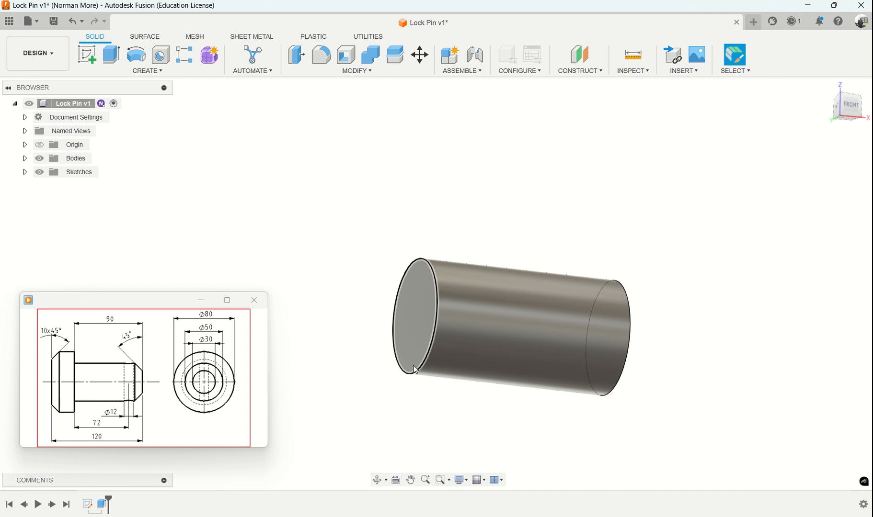
{"action": "left_click", "coordinate": [411, 329]}
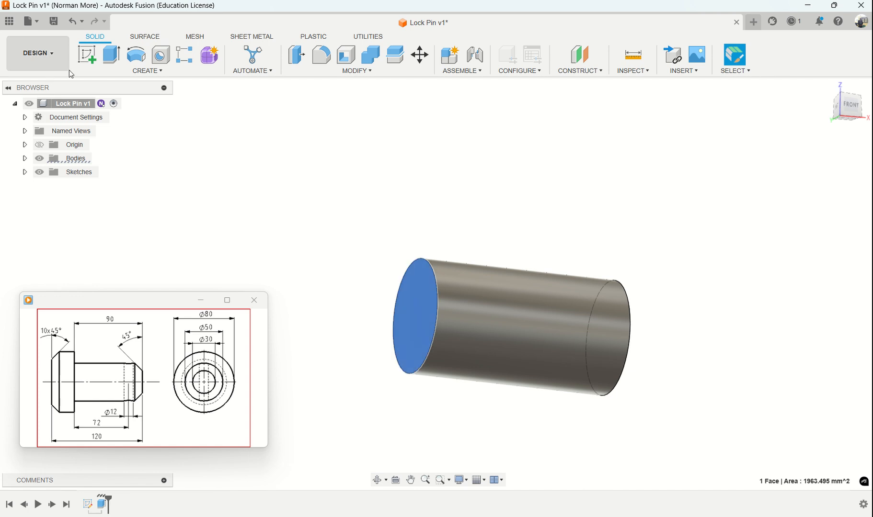
{"action": "left_click", "coordinate": [88, 56]}
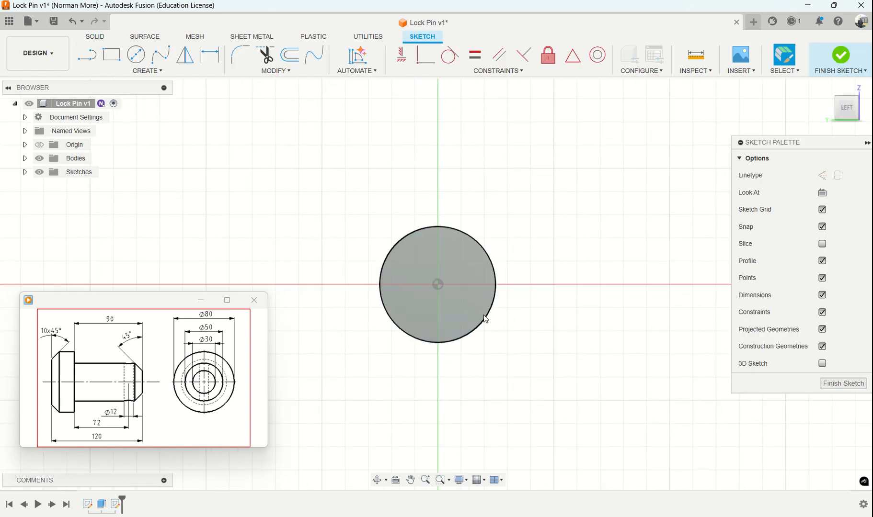
{"action": "left_click", "coordinate": [136, 54]}
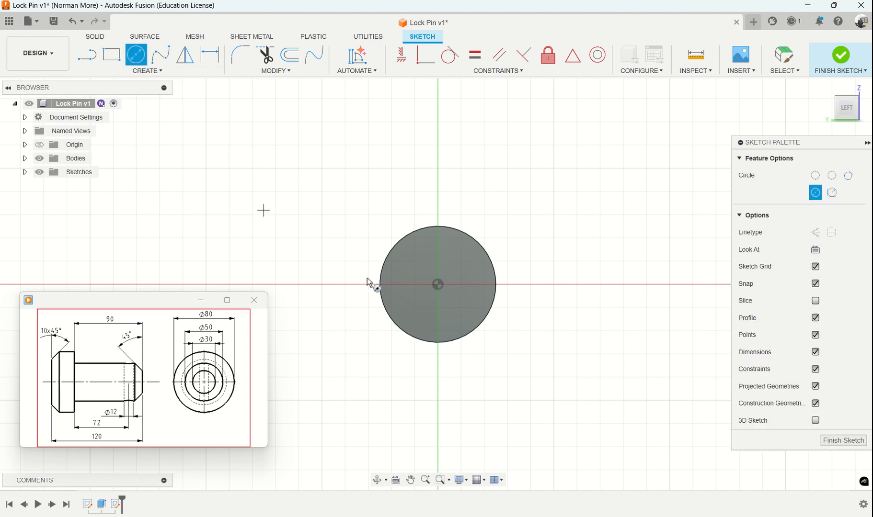
{"action": "left_click", "coordinate": [438, 285]}
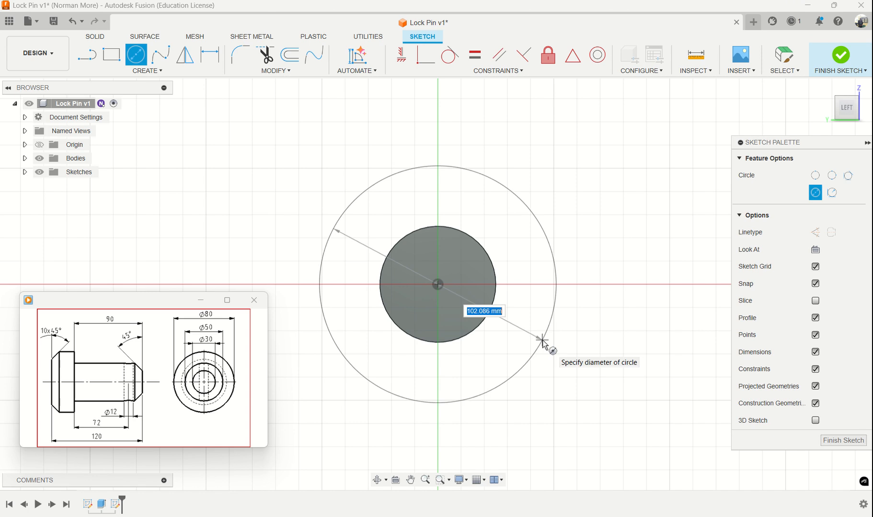
{"action": "type", "text": "80"}
{"action": "key", "text": "Return"}
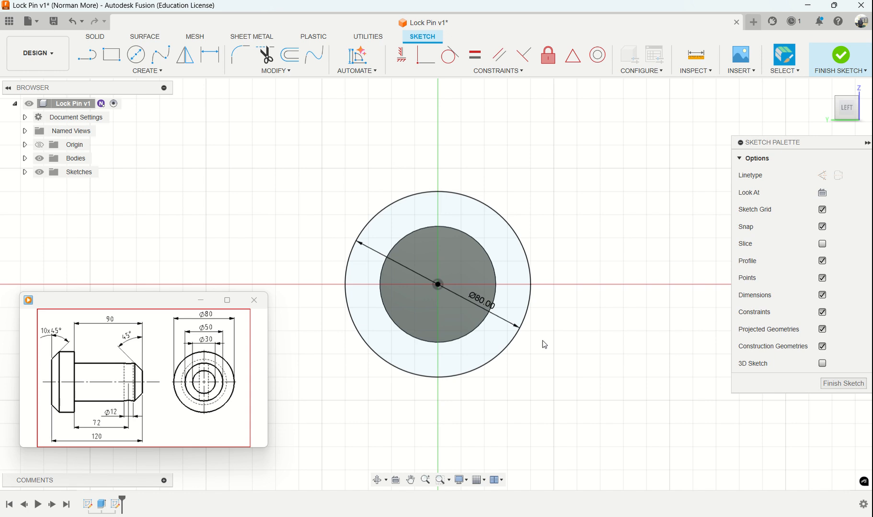
Step: Extrude both the outer ring and the inner circle profiles 30 mm away from the shaft to form the pin's head
{"action": "key", "text": "e"}
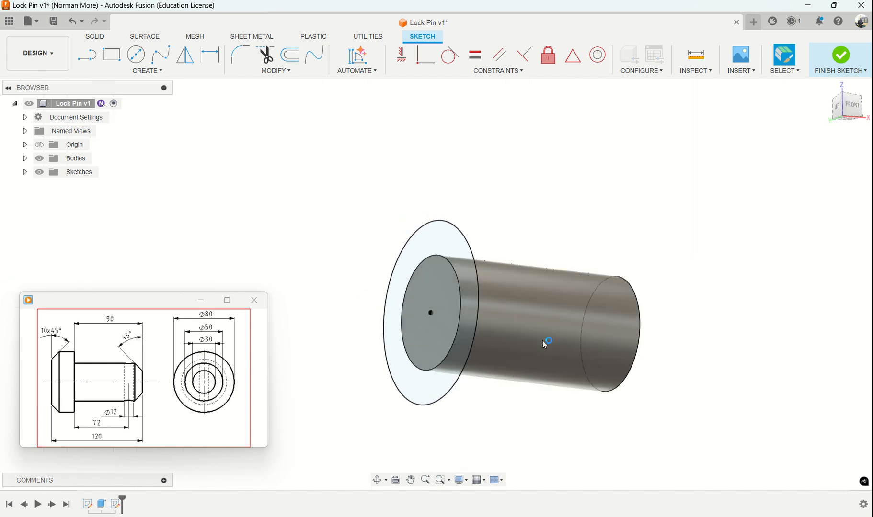
{"action": "left_click", "coordinate": [382, 299]}
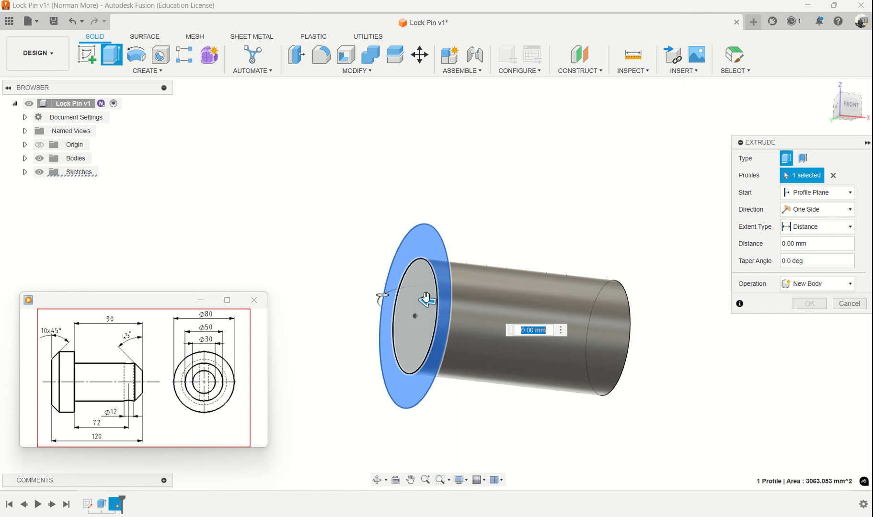
{"action": "left_click", "coordinate": [416, 293]}
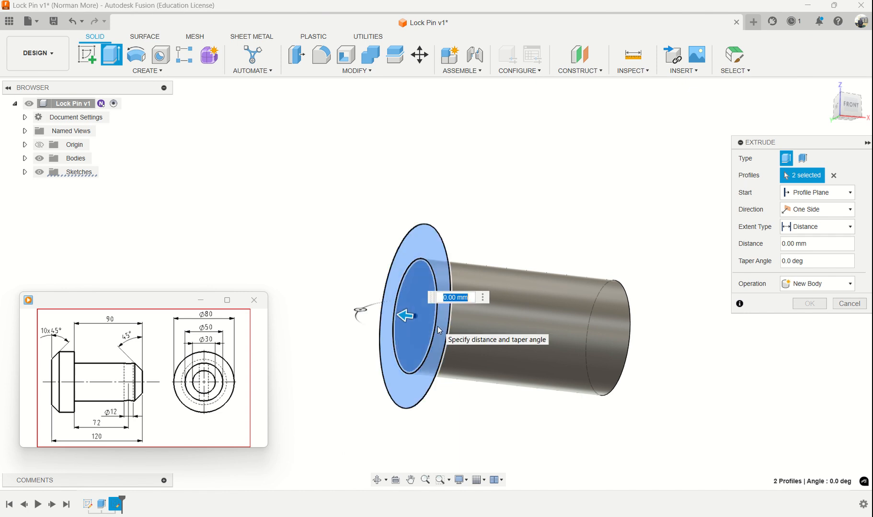
{"action": "type", "text": "30"}
{"action": "key", "text": "Return"}
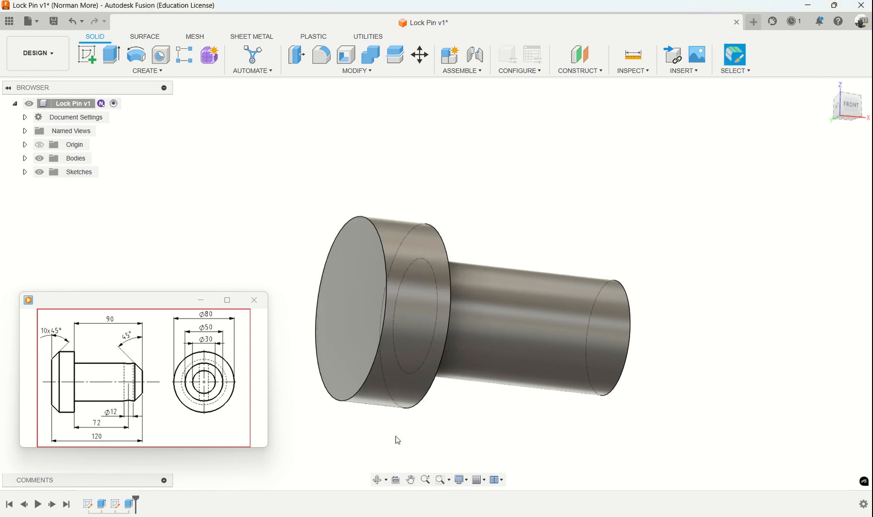
Step: Chamfer the outer circular edge of the head's end face with an equal distance of 10 mm
{"action": "left_click", "coordinate": [357, 70]}
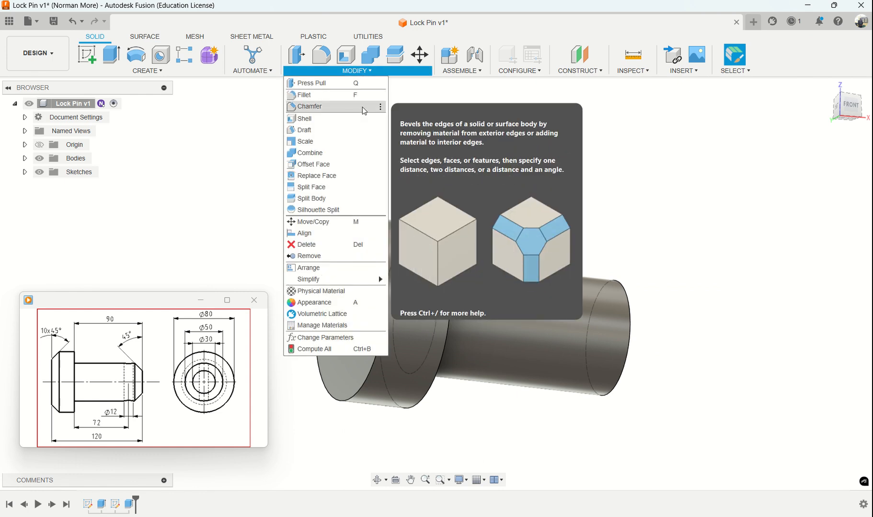
{"action": "left_click", "coordinate": [364, 106]}
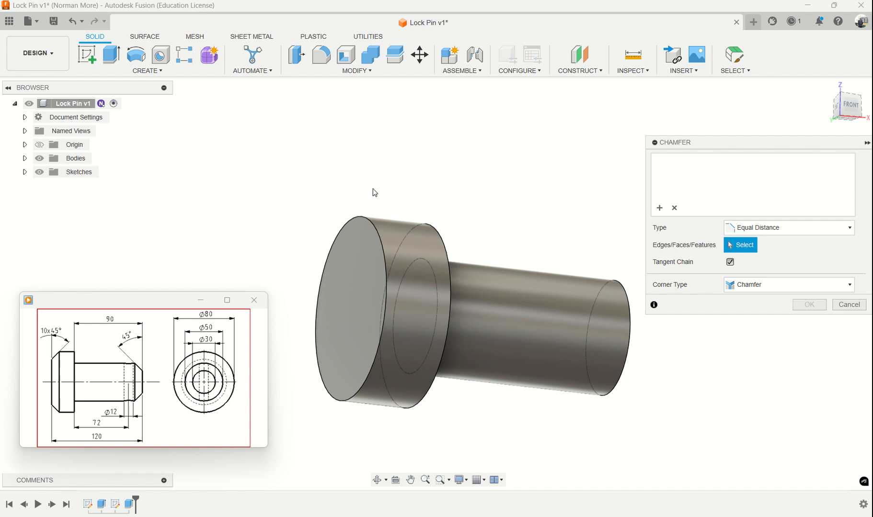
{"action": "left_click", "coordinate": [374, 232]}
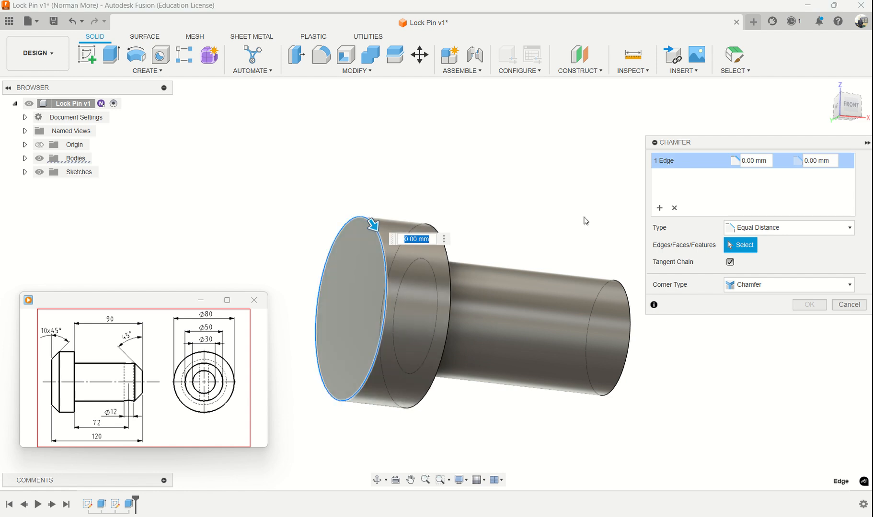
{"action": "left_click", "coordinate": [766, 160]}
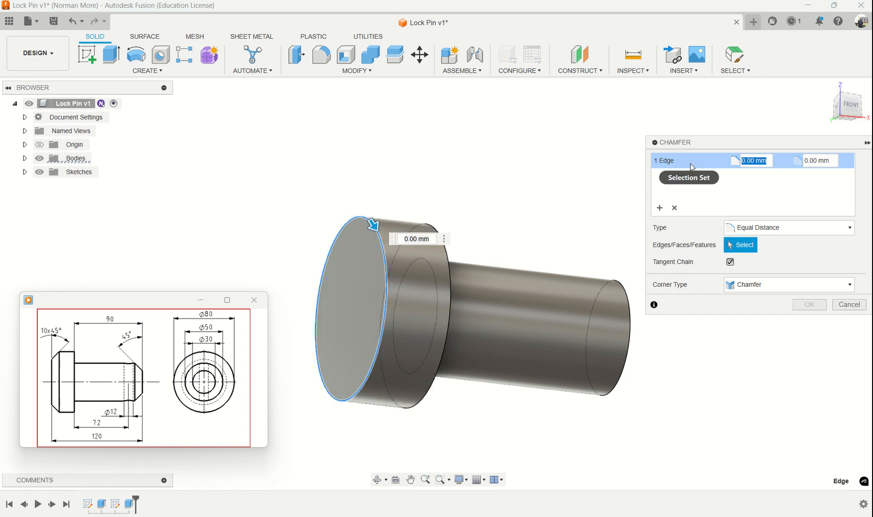
{"action": "type", "text": "10"}
{"action": "key", "text": "Return"}
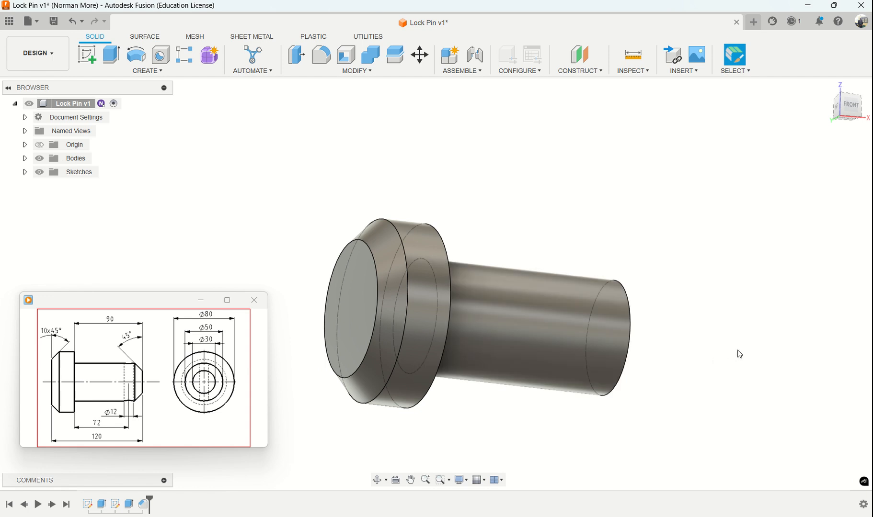
Step: Chamfer the circular edge at the shaft's free end with an equal distance of 10 mm
{"action": "middle_click_drag", "start_coordinate": [739, 355], "coordinate": [704, 351], "text": "shift"}
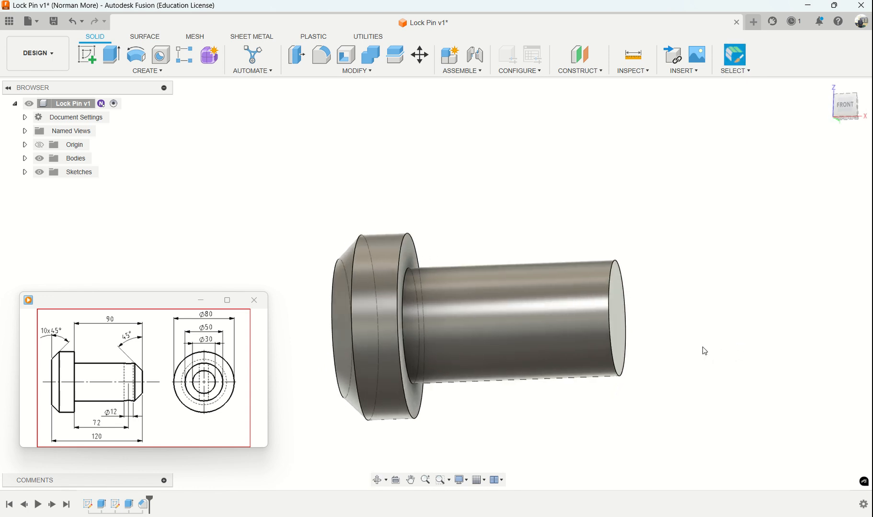
{"action": "left_click", "coordinate": [355, 72]}
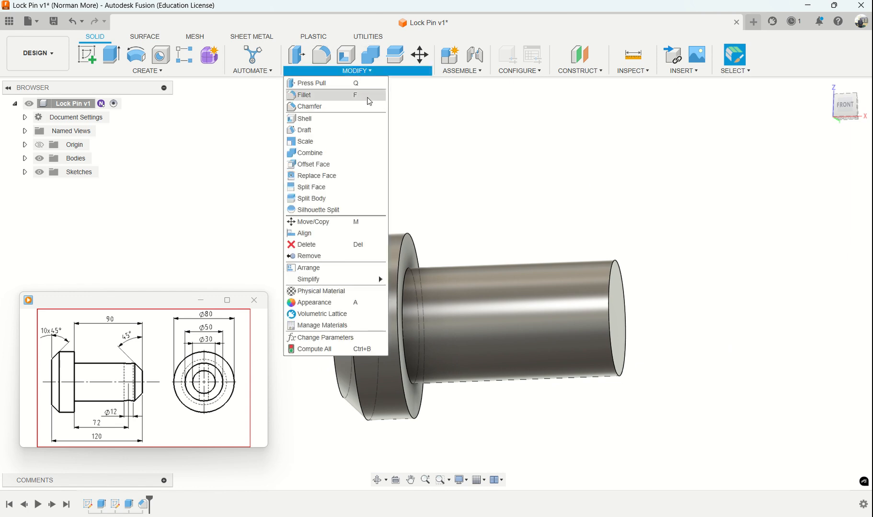
{"action": "left_click", "coordinate": [370, 112]}
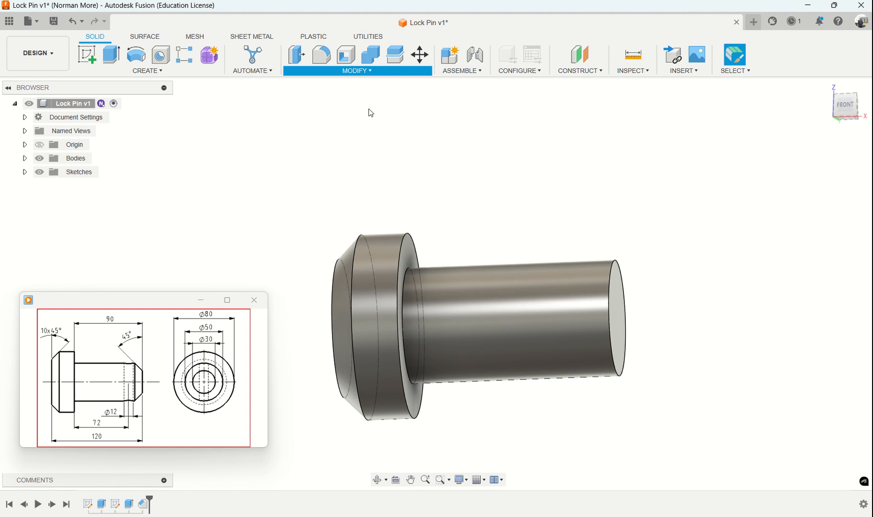
{"action": "left_click", "coordinate": [608, 338]}
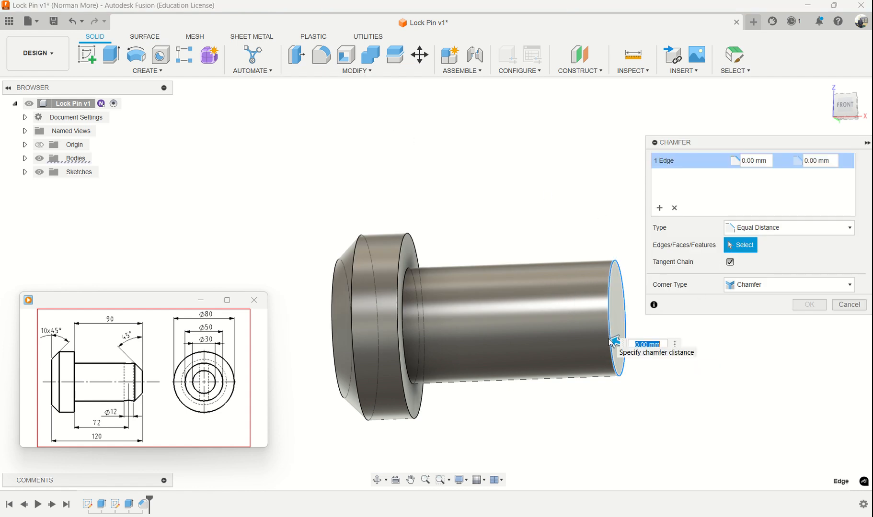
{"action": "type", "text": "10"}
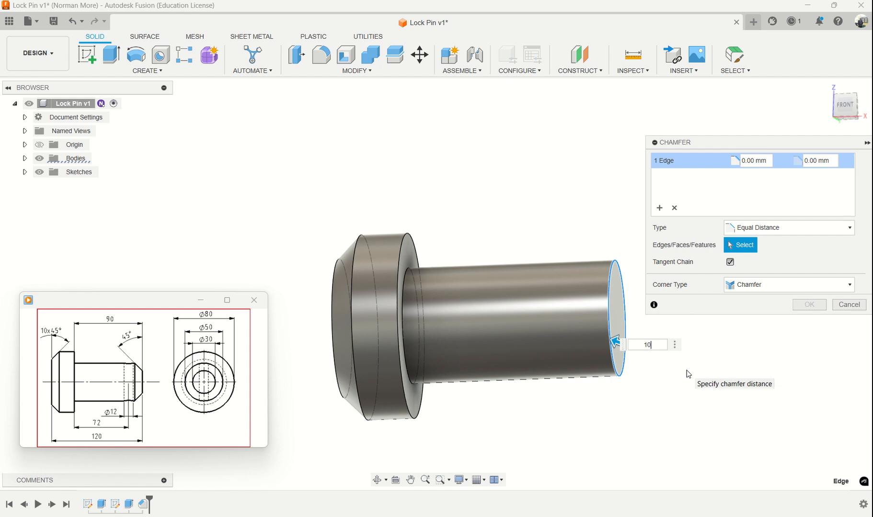
{"action": "key", "text": "Return"}
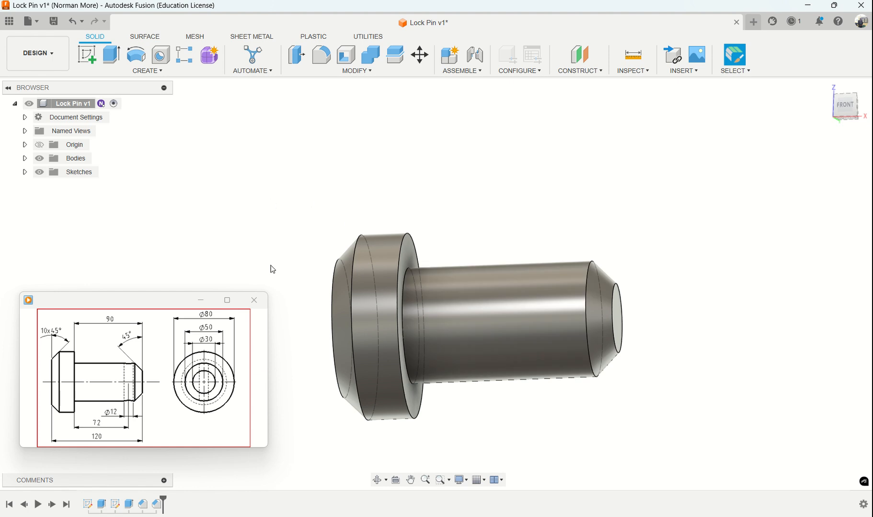
Step: Sketch a 12 mm diameter circle on the XZ plane, centred on the pin's axis near the shaft's chamfered end
{"action": "middle_click_drag", "start_coordinate": [474, 259], "coordinate": [528, 192]}
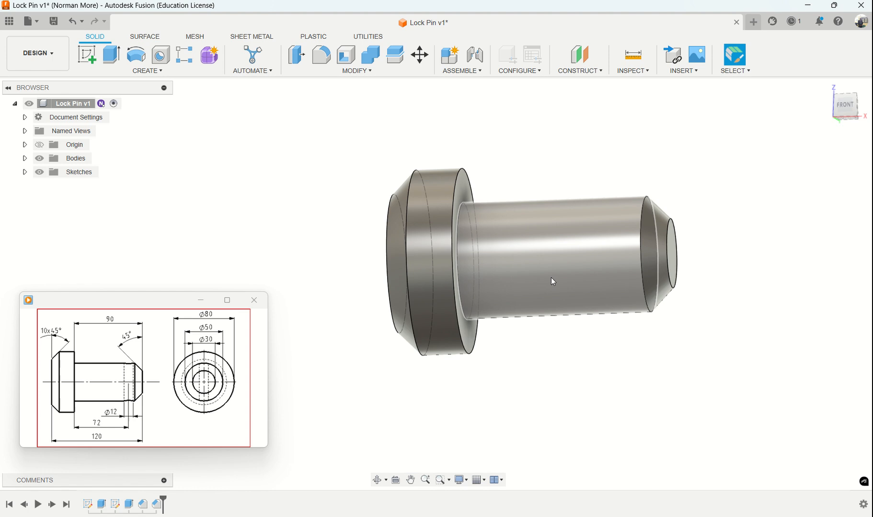
{"action": "left_click", "coordinate": [25, 144]}
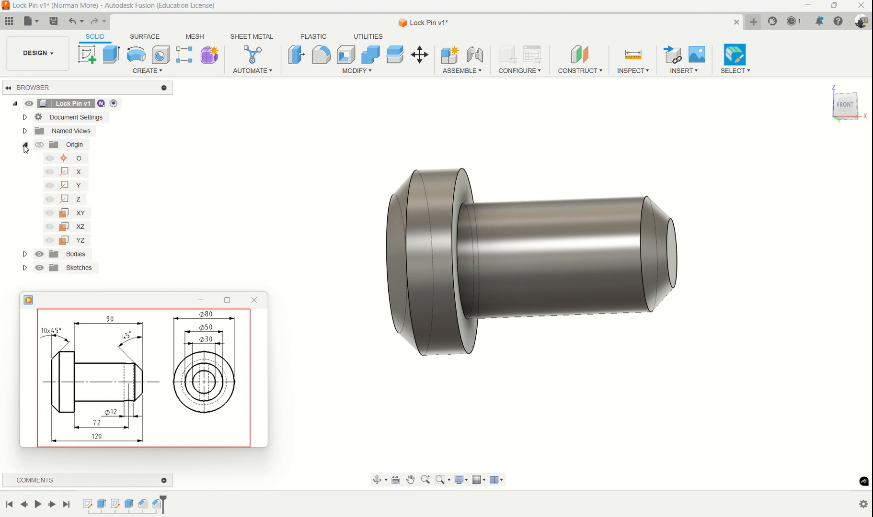
{"action": "left_click", "coordinate": [72, 227]}
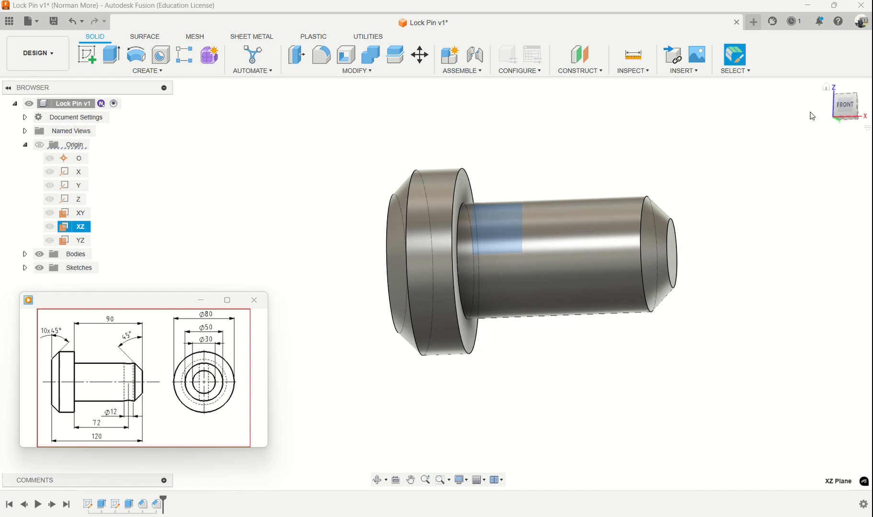
{"action": "left_click", "coordinate": [855, 106]}
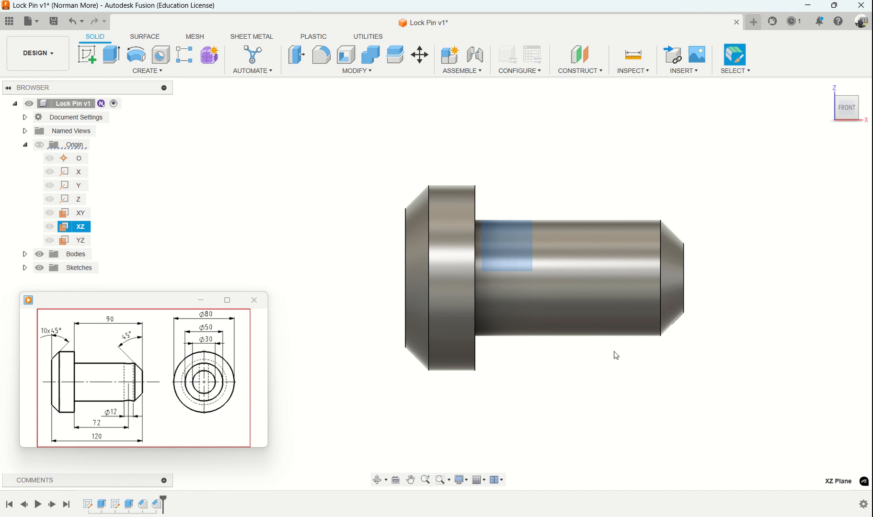
{"action": "left_click", "coordinate": [84, 60]}
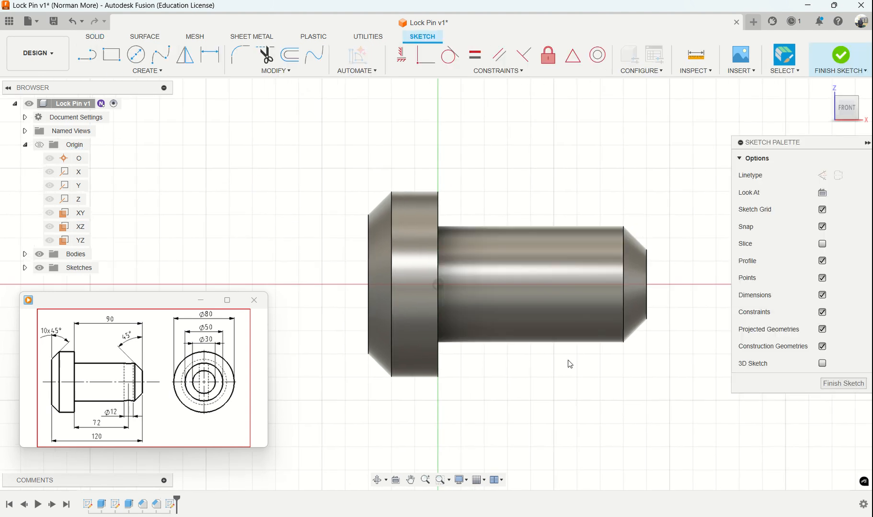
{"action": "mouse_move", "coordinate": [190, 441]}
{"action": "left_click", "coordinate": [134, 56]}
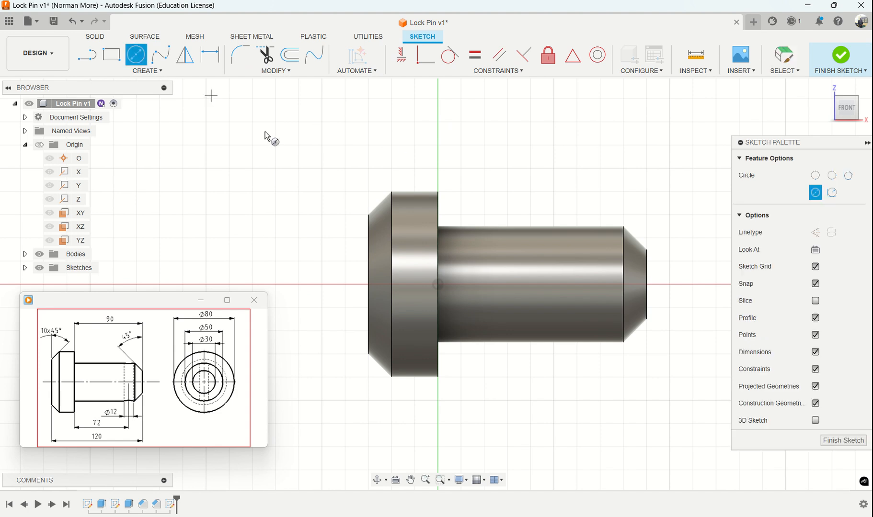
{"action": "left_click", "coordinate": [588, 284]}
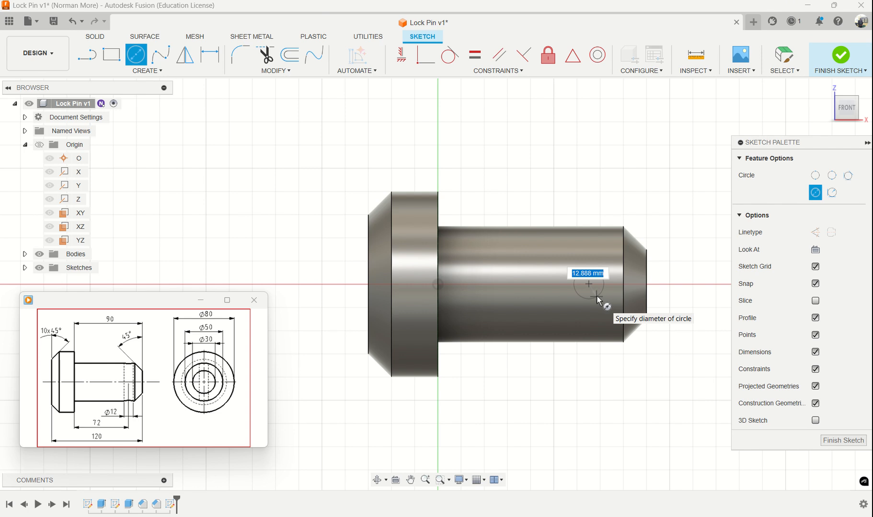
{"action": "type", "text": "12"}
{"action": "key", "text": "Return"}
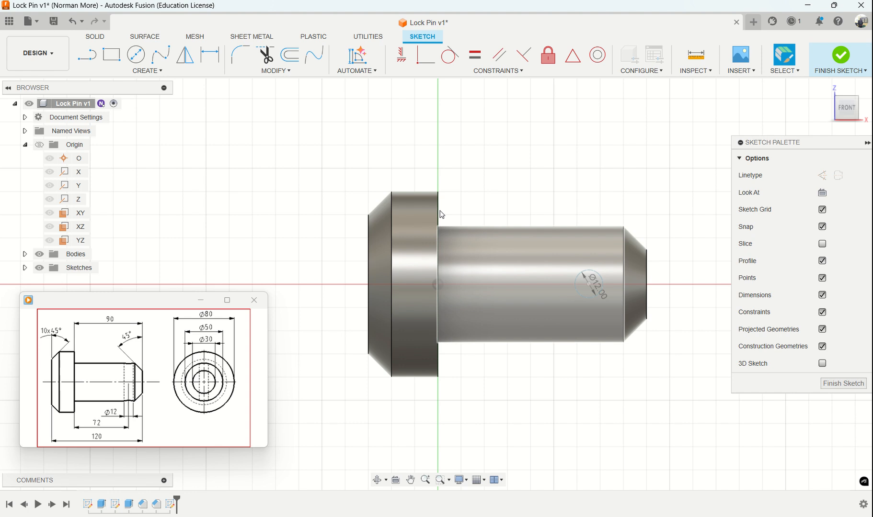
Step: Dimension the circle's centre 72 mm from the head's inner face where the shaft begins
{"action": "left_click", "coordinate": [209, 55]}
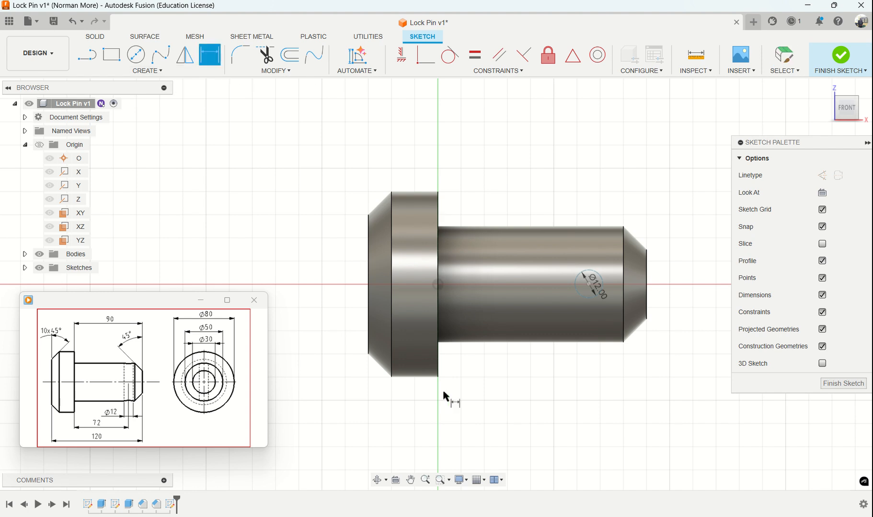
{"action": "left_click", "coordinate": [438, 367]}
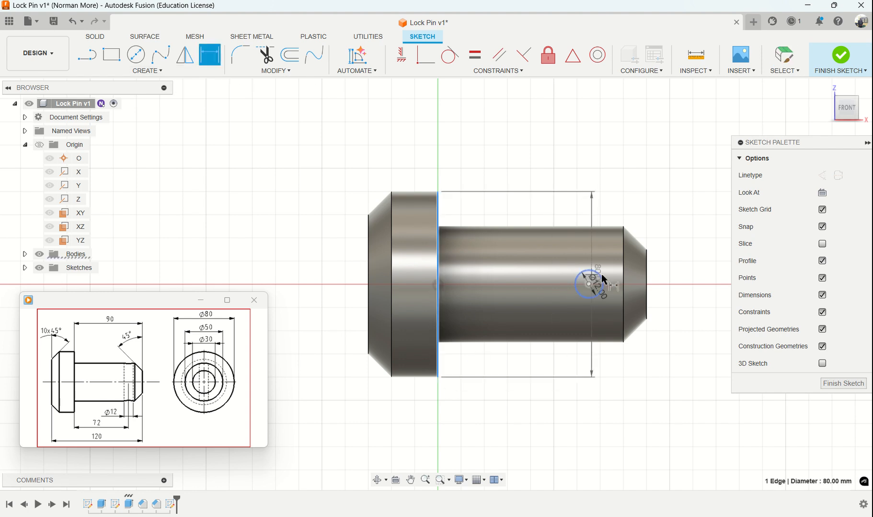
{"action": "left_click", "coordinate": [589, 284]}
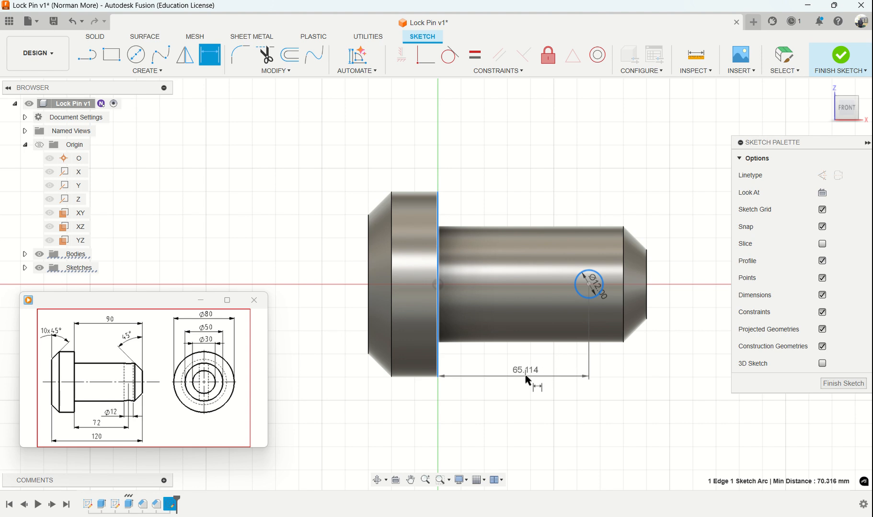
{"action": "left_click", "coordinate": [526, 376]}
{"action": "type", "text": "72"}
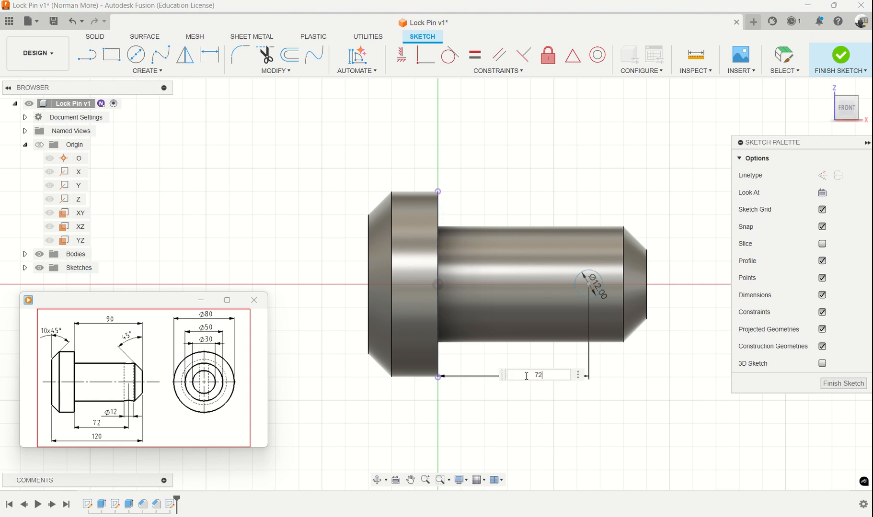
{"action": "key", "text": "Return"}
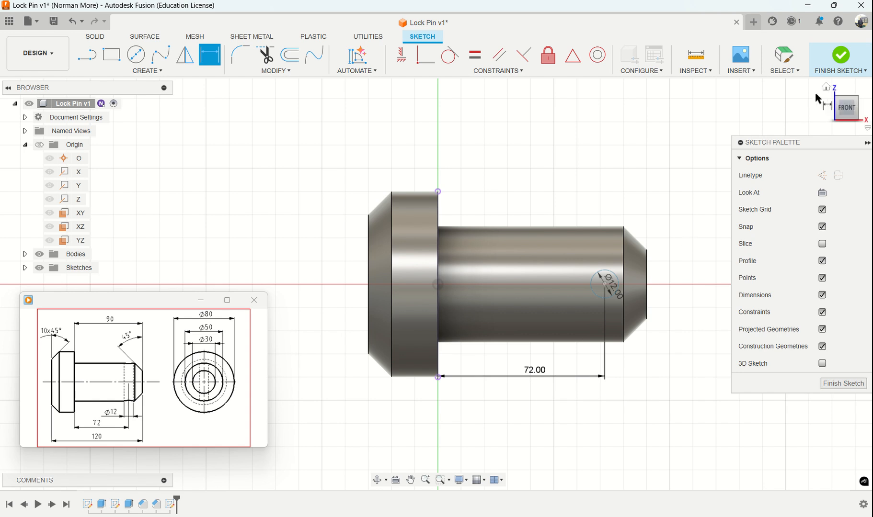
Step: Extrude the circle profile as a symmetric cut with a whole length of 50 mm to make the cross hole through the shaft
{"action": "left_click", "coordinate": [825, 88]}
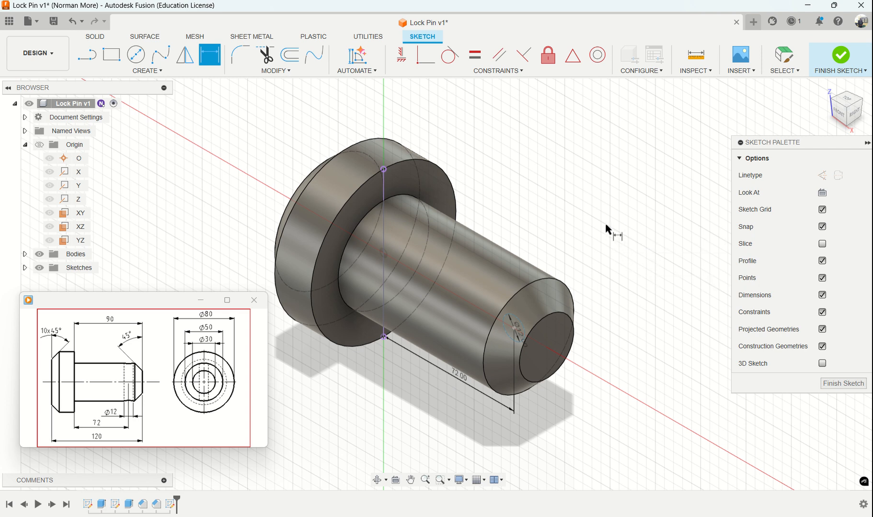
{"action": "key", "text": "e"}
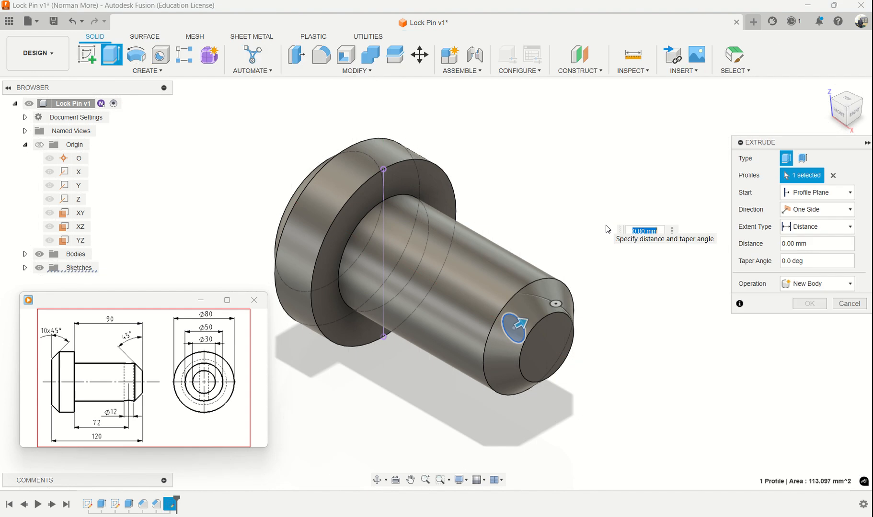
{"action": "left_click", "coordinate": [819, 286]}
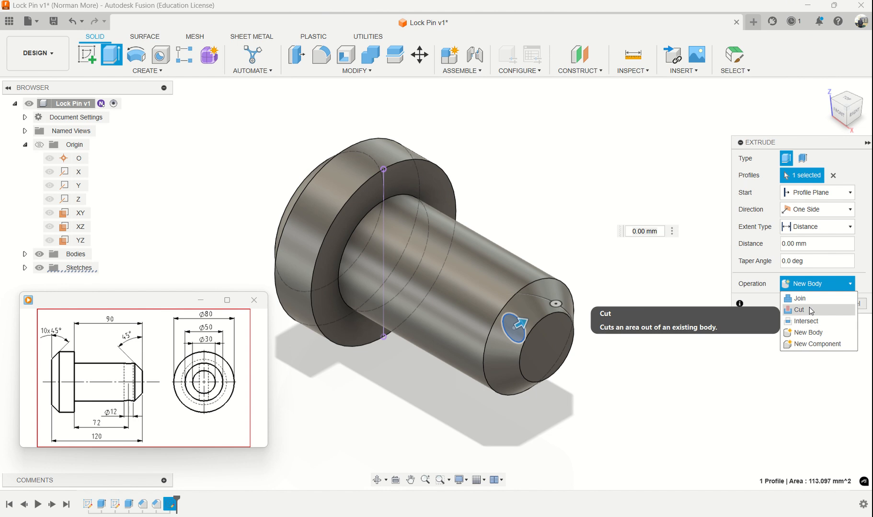
{"action": "left_click", "coordinate": [809, 308]}
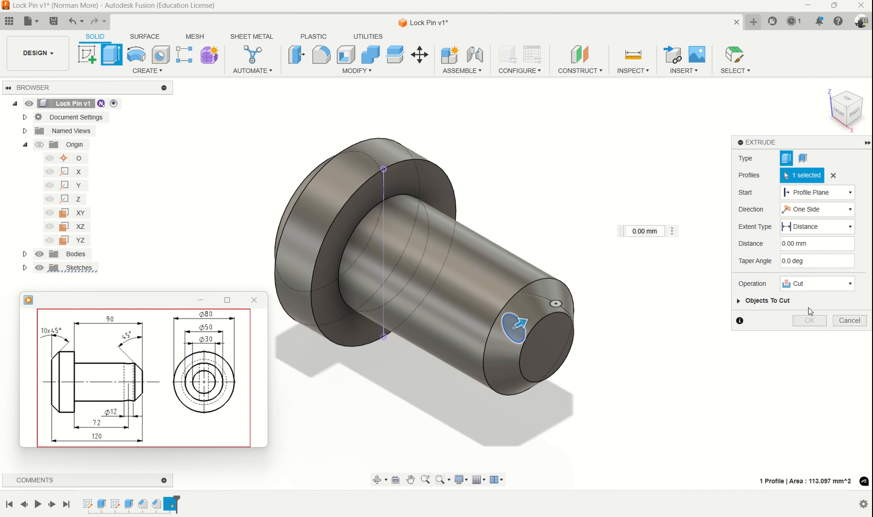
{"action": "left_click", "coordinate": [818, 214]}
{"action": "left_click", "coordinate": [818, 249]}
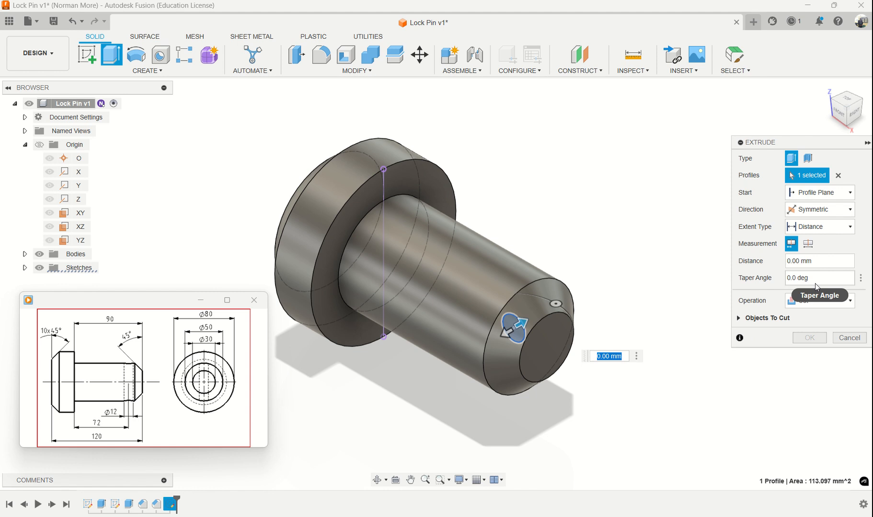
{"action": "left_click", "coordinate": [806, 245]}
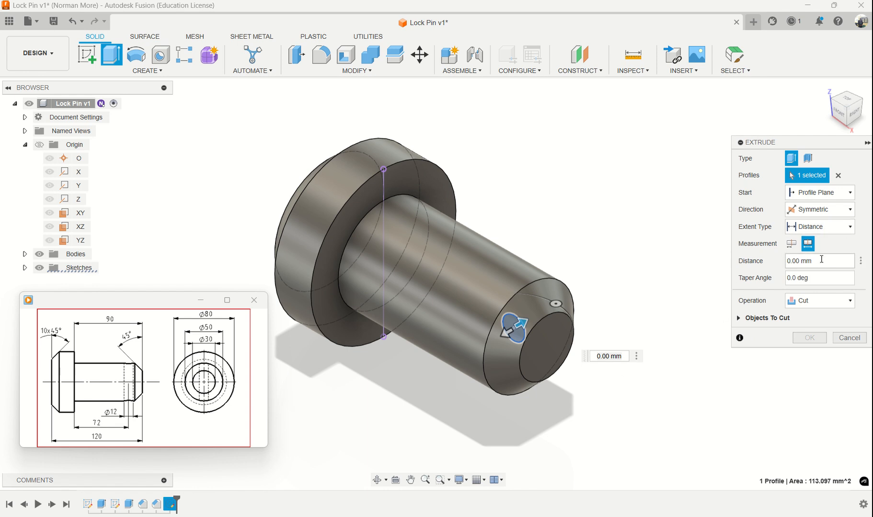
{"action": "left_click_drag", "start_coordinate": [816, 261], "coordinate": [767, 260]}
{"action": "type", "text": "50"}
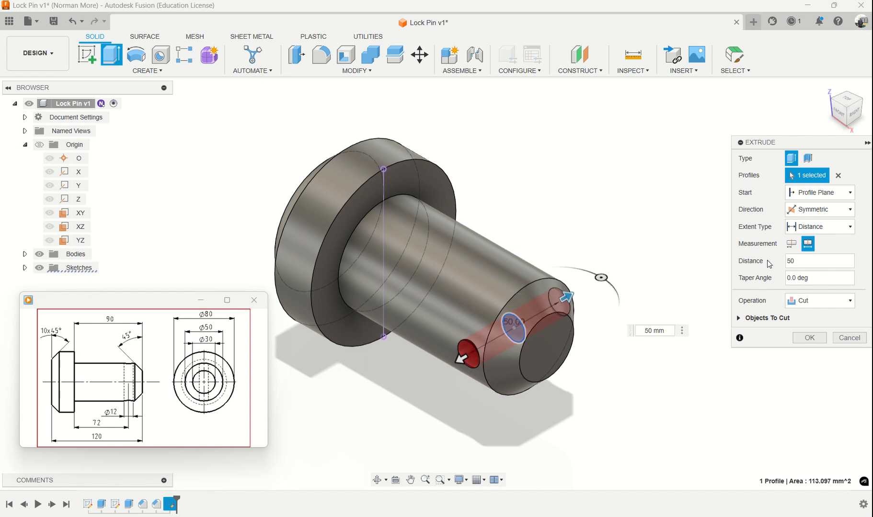
{"action": "left_click", "coordinate": [807, 339]}
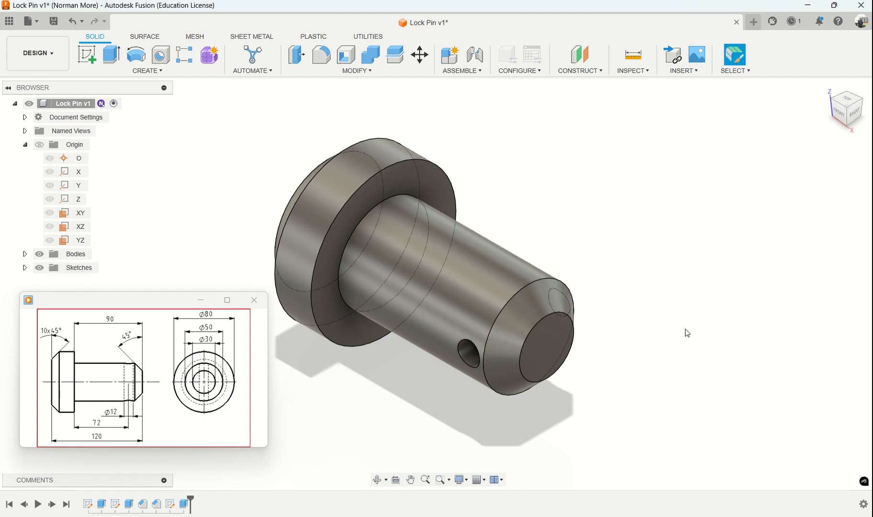
{"action": "mouse_move", "coordinate": [685, 334]}
{"action": "middle_mouse_down", "text": "shift"}
{"action": "mouse_move", "coordinate": [715, 247]}
{"action": "mouse_move", "coordinate": [728, 311]}
{"action": "mouse_move", "coordinate": [680, 326]}
{"action": "mouse_move", "coordinate": [653, 292]}
{"action": "mouse_move", "coordinate": [668, 340]}
{"action": "mouse_move", "coordinate": [694, 326]}
{"action": "middle_mouse_up", "text": "shift"}
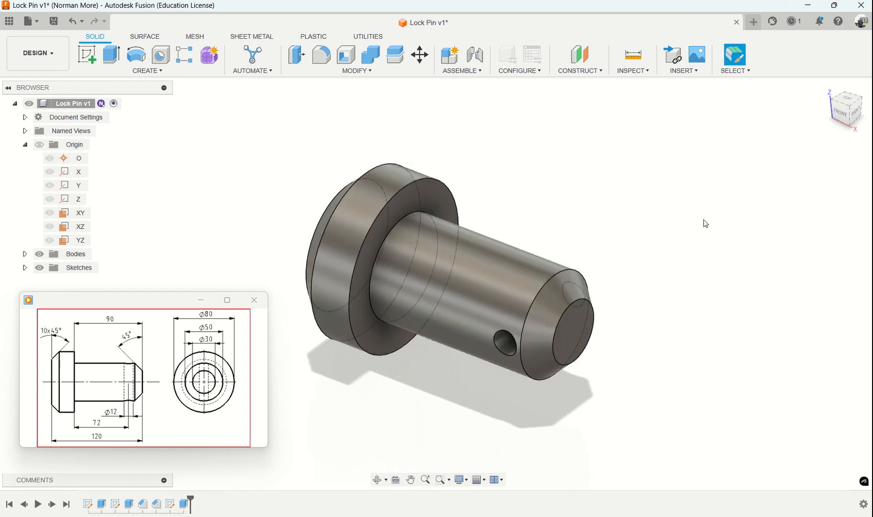